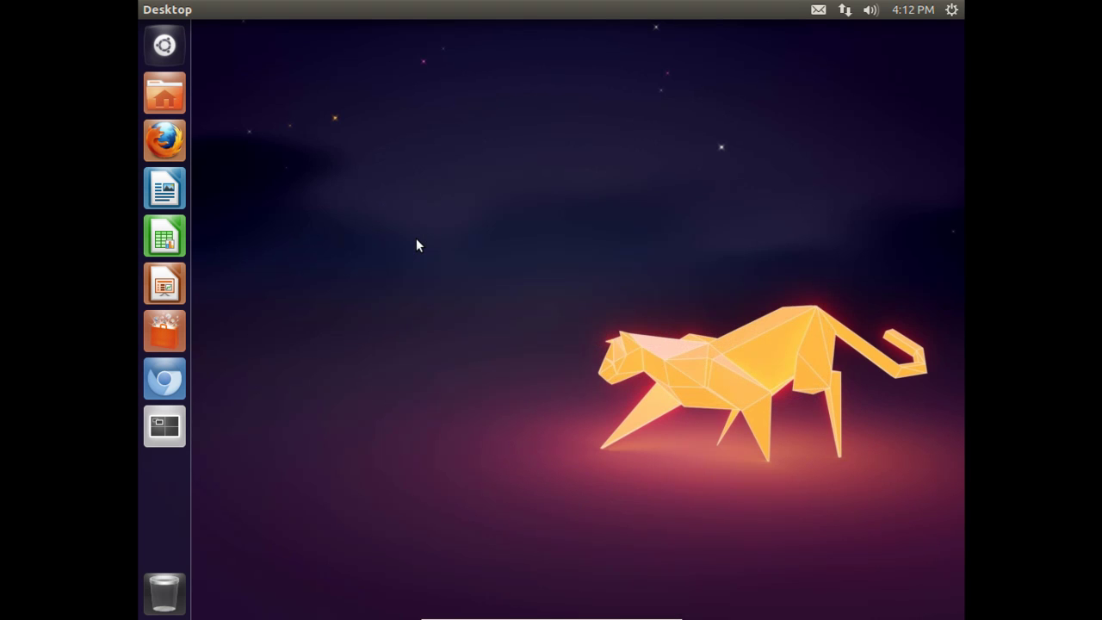
- Search Ubuntu Software Center for 'lxde' and open the LXDE meta-package's details page
{"action": "left_click", "coordinate": [178, 343]}
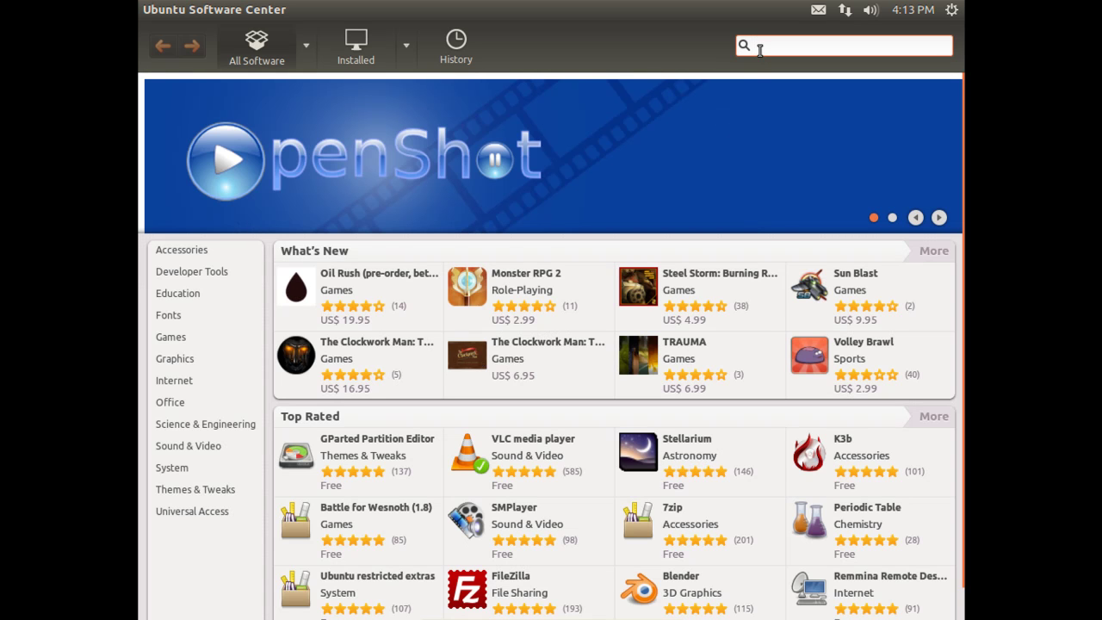
{"action": "type", "text": "lxde"}
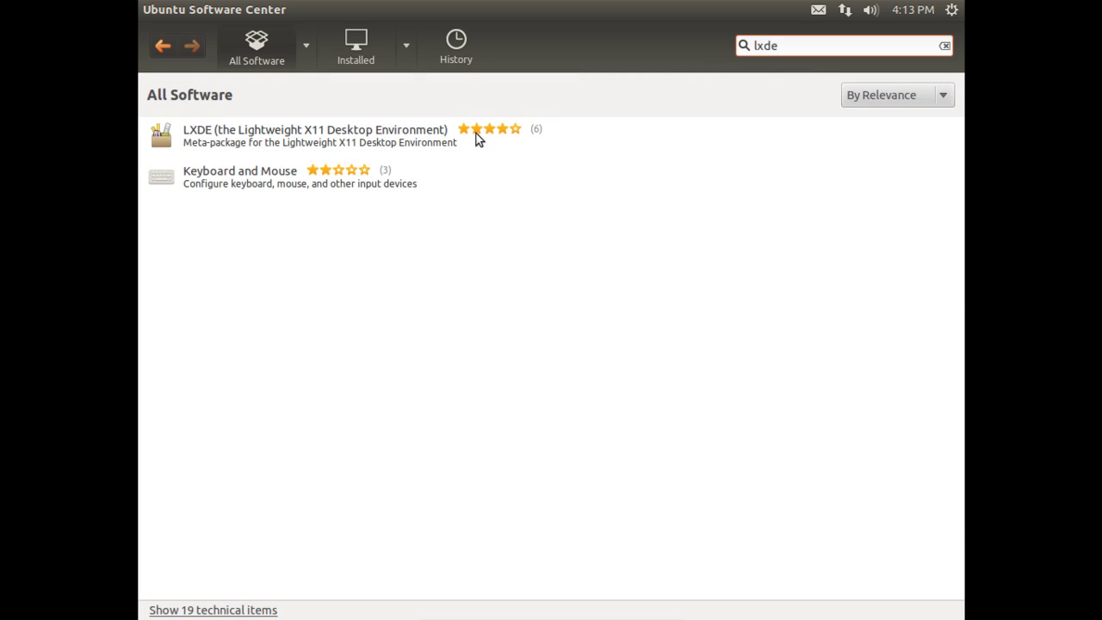
{"action": "left_click", "coordinate": [502, 143]}
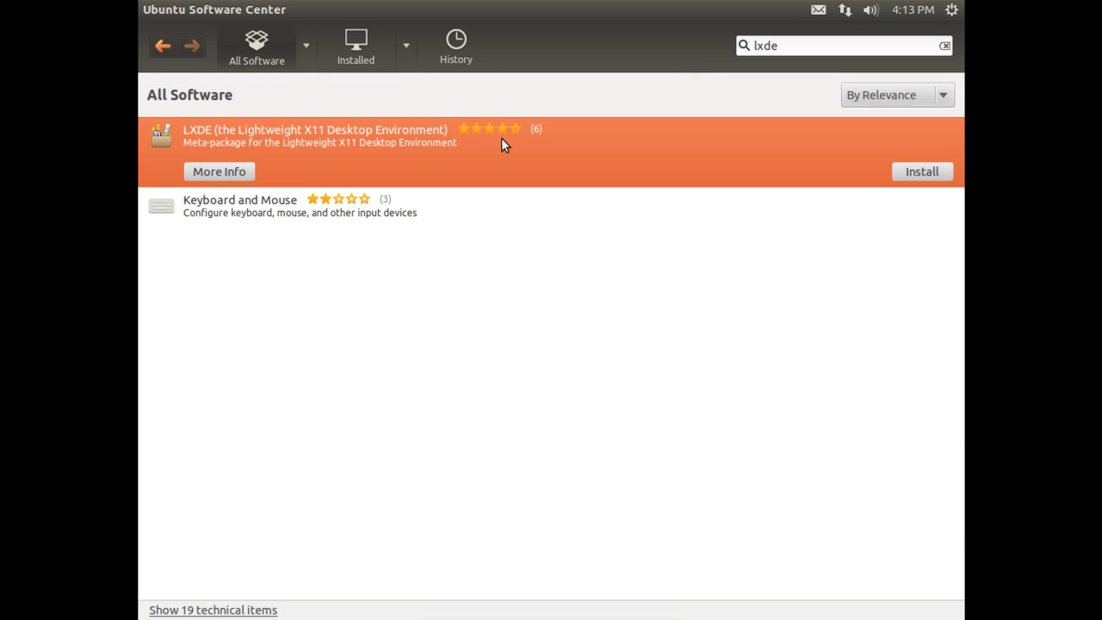
{"action": "left_click", "coordinate": [244, 175]}
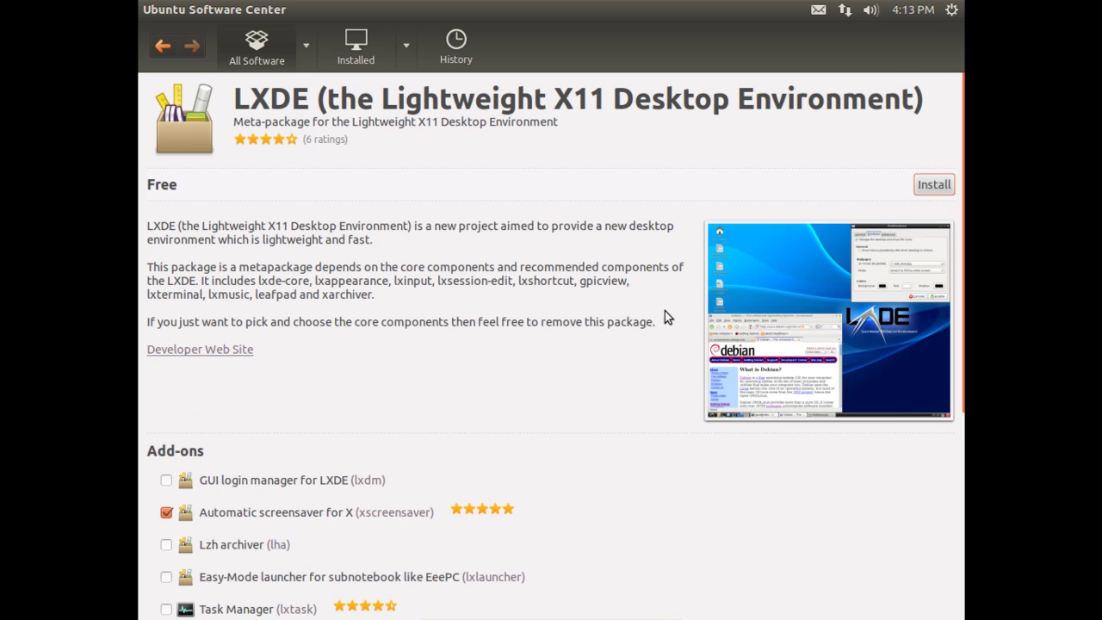
- View the enlarged LXDE screenshot, close it, and scroll through the package details
{"action": "left_click", "coordinate": [761, 303]}
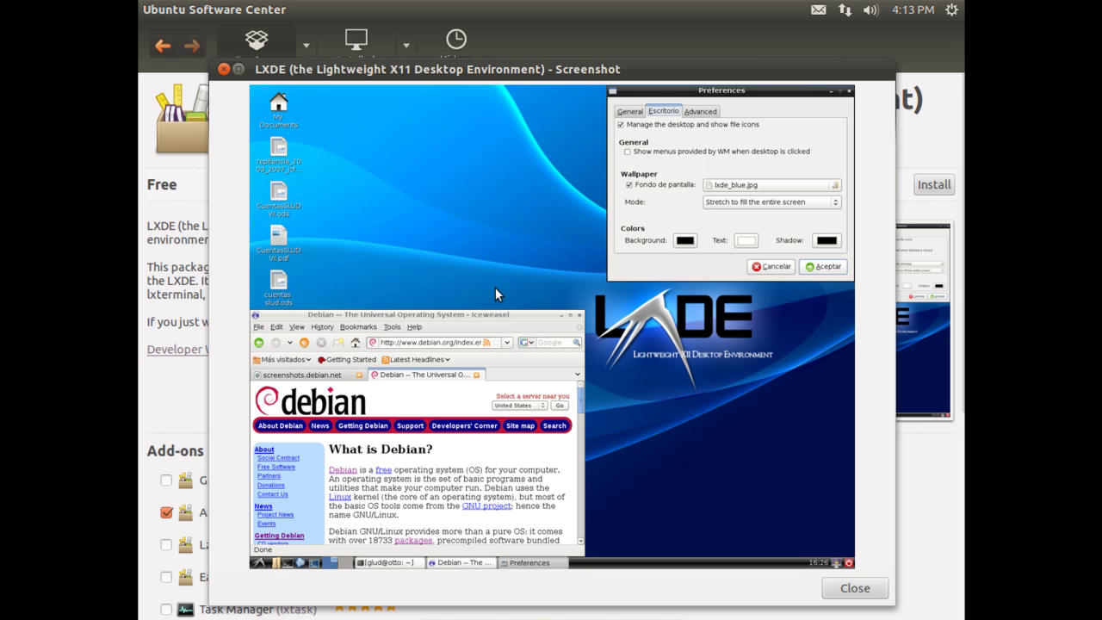
{"action": "left_click", "coordinate": [858, 589]}
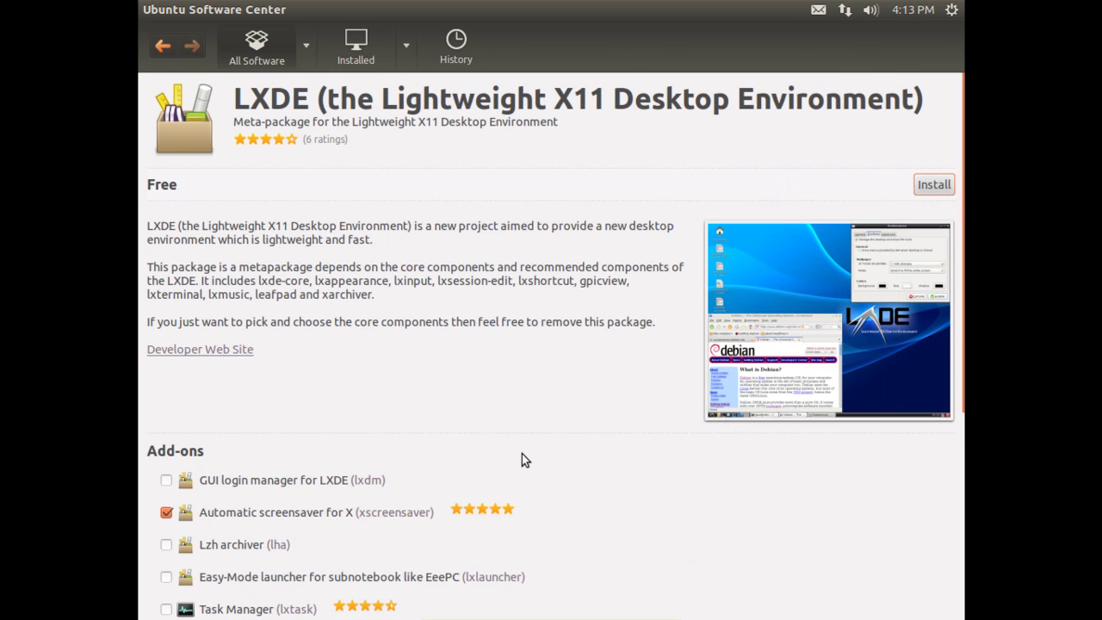
{"action": "scroll", "coordinate": [522, 457], "scroll_direction": "down", "scroll_amount": 6}
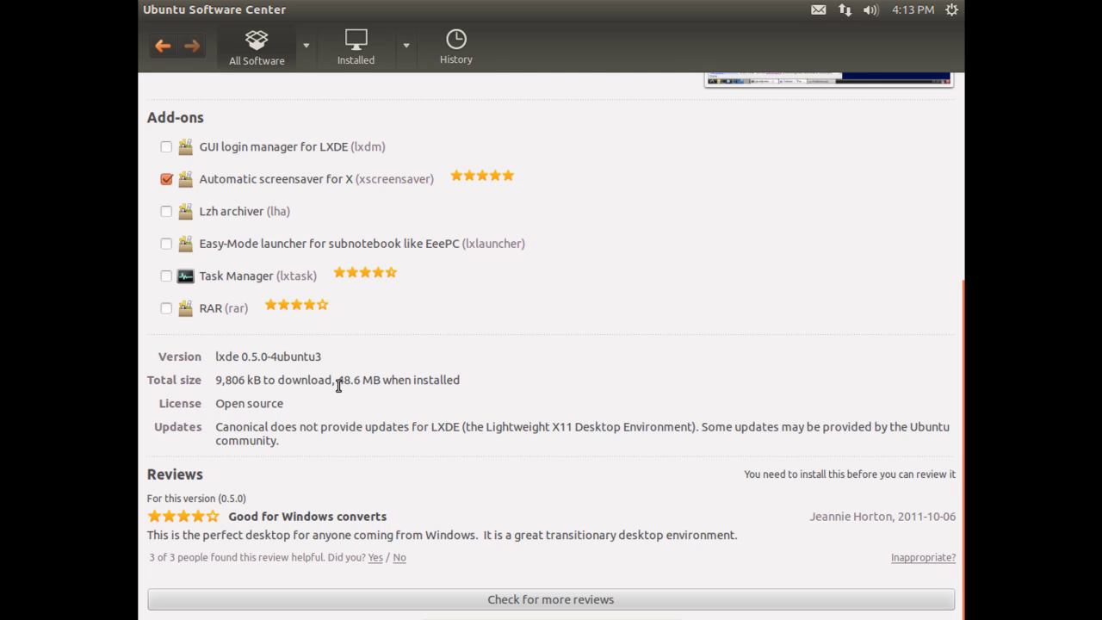
{"action": "scroll", "coordinate": [338, 385], "scroll_direction": "up", "scroll_amount": 5}
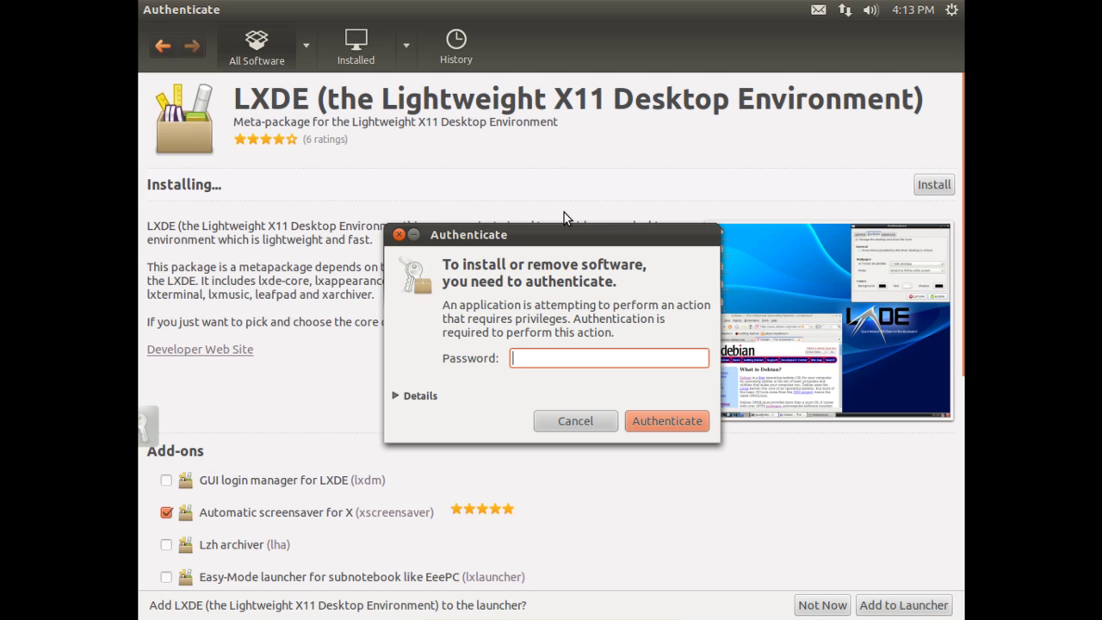
- Authenticate with the account password to install LXDE, check its progress, then close Software Center
{"action": "type", "text": "*****"}
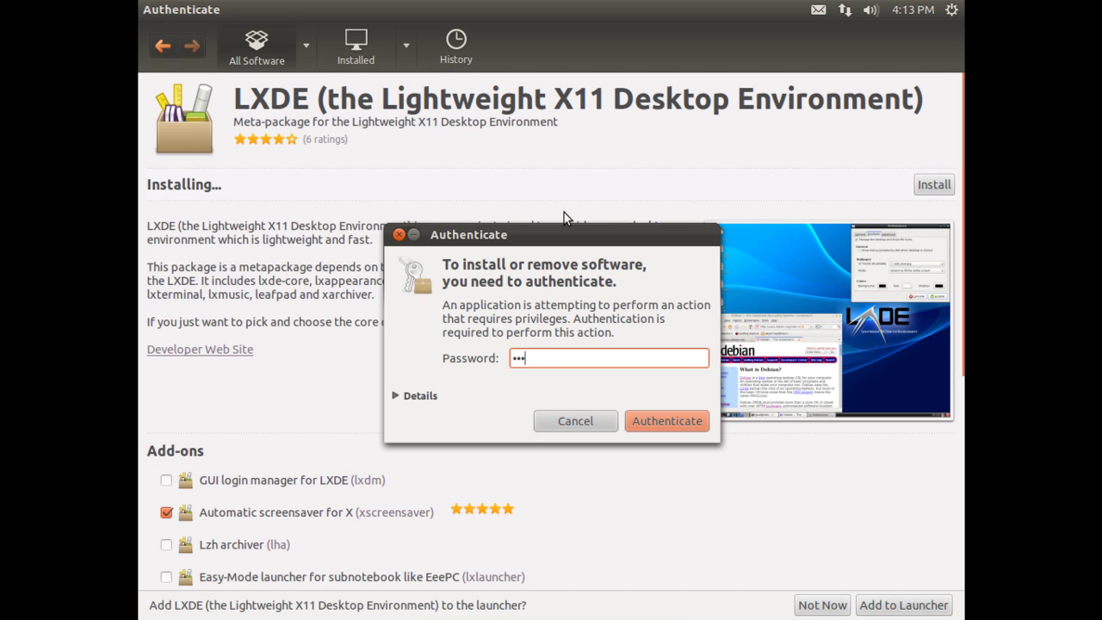
{"action": "type", "text": "*"}
{"action": "left_click", "coordinate": [674, 418]}
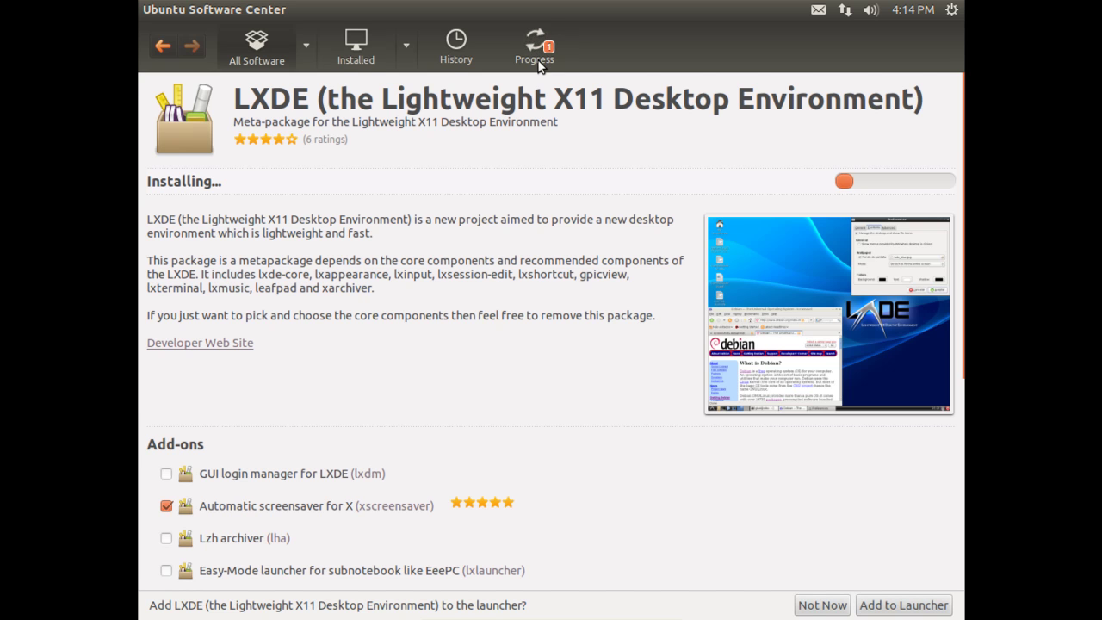
{"action": "left_click", "coordinate": [538, 58]}
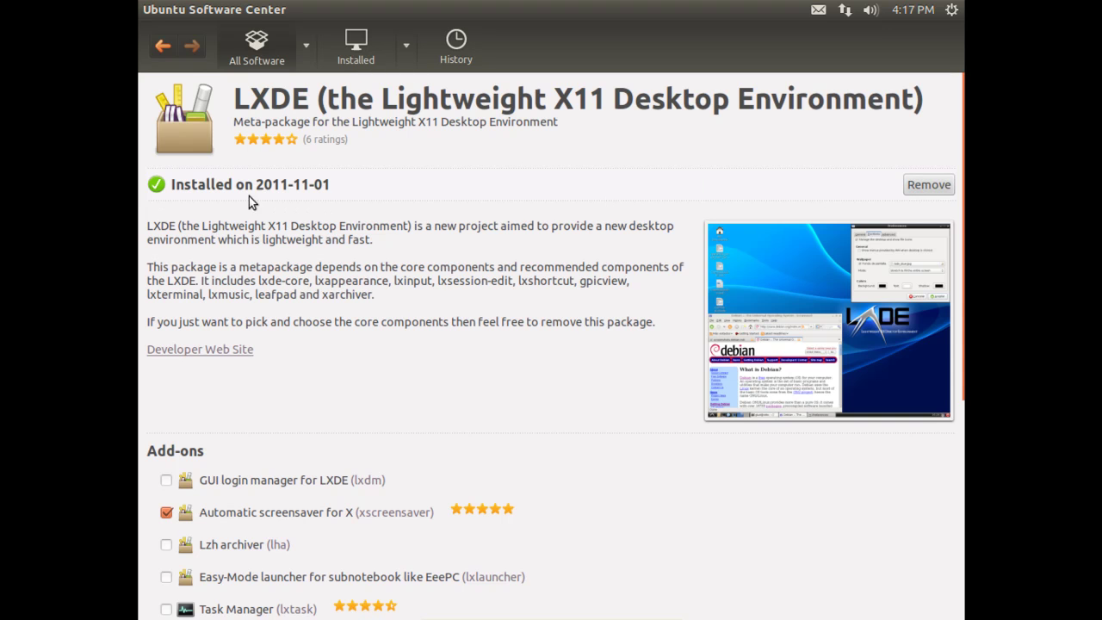
{"action": "left_click", "coordinate": [150, 10]}
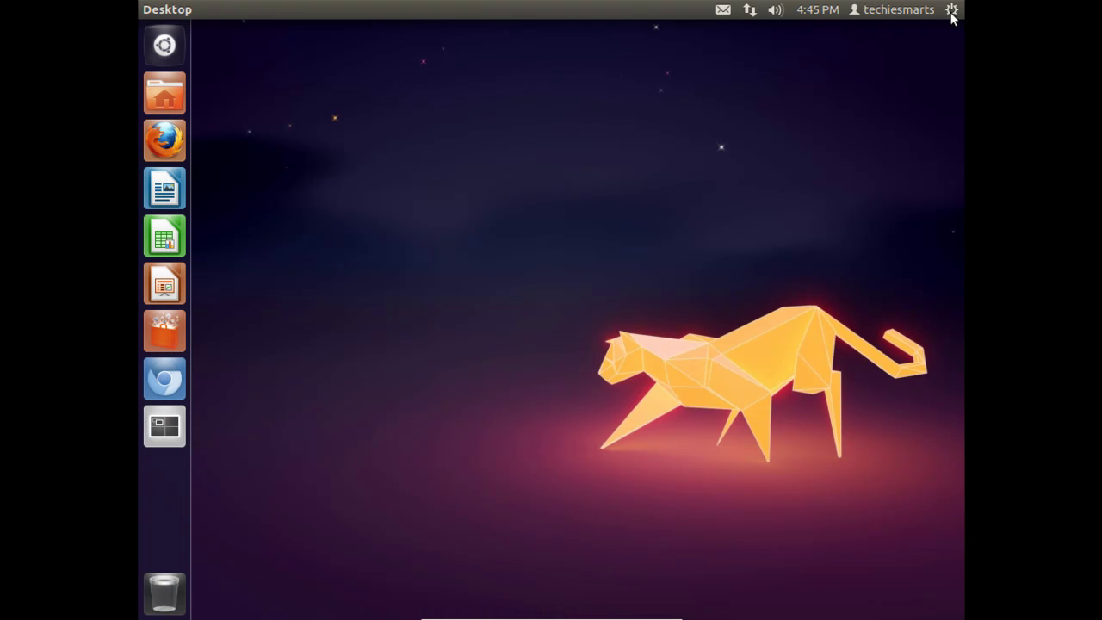
- Log out of the current Ubuntu session from the system menu
{"action": "left_click", "coordinate": [952, 9]}
{"action": "left_click", "coordinate": [862, 166]}
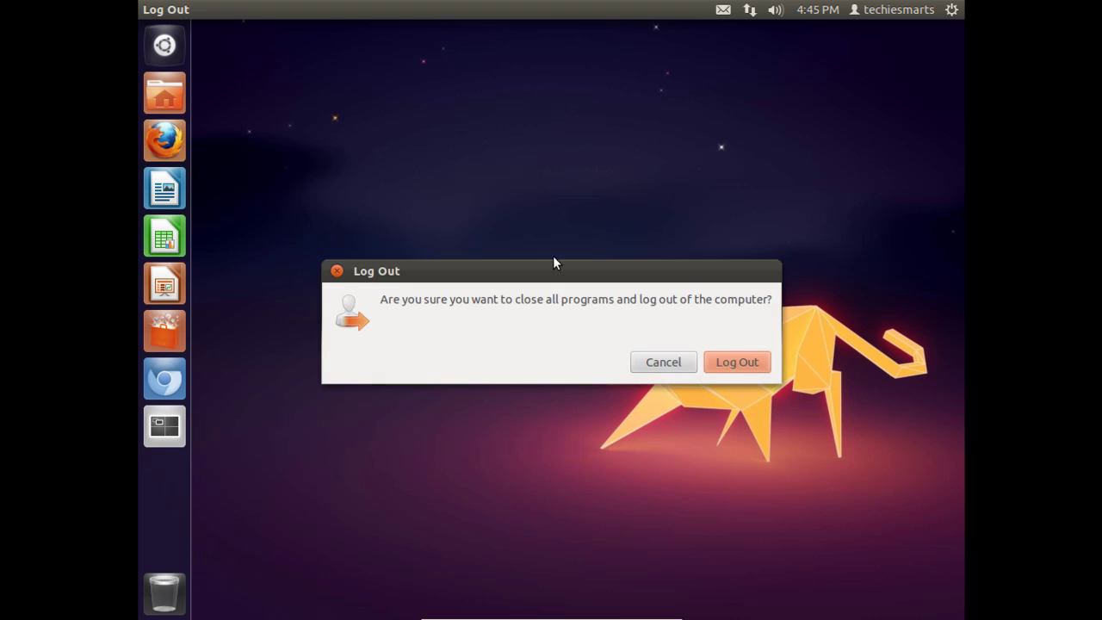
{"action": "left_click", "coordinate": [763, 366]}
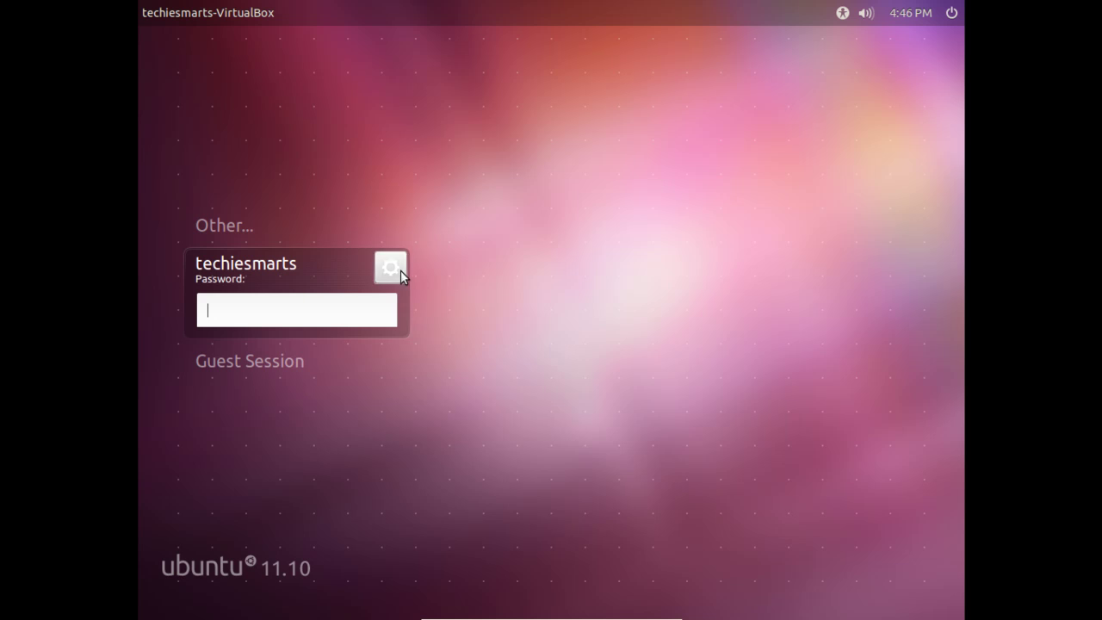
- Choose the LXDE session at the login screen and sign in with the account password
{"action": "left_click", "coordinate": [399, 270]}
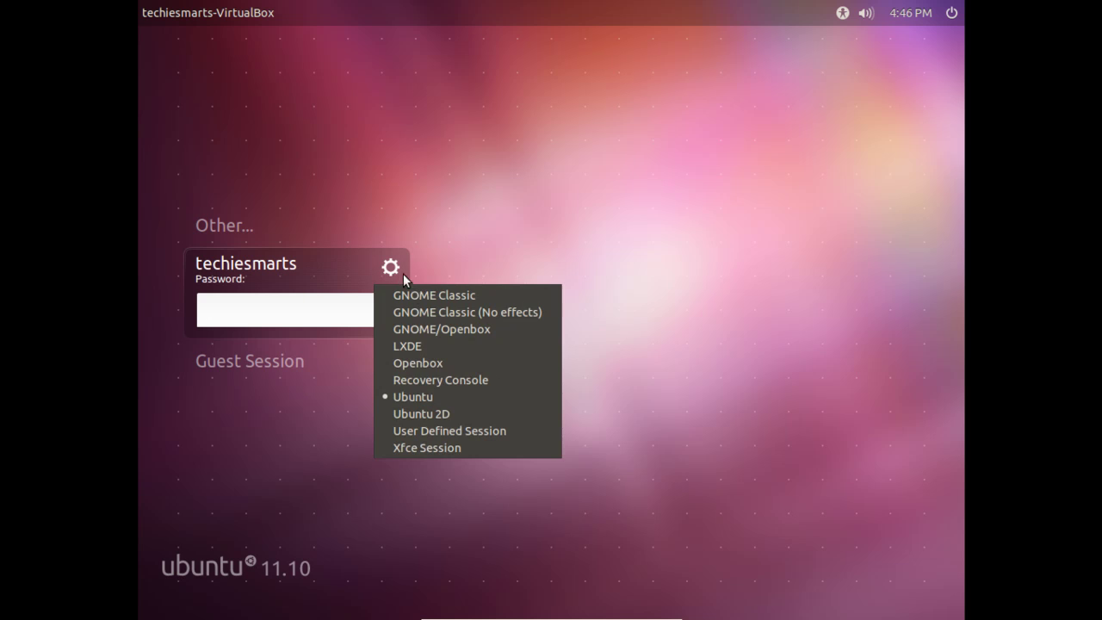
{"action": "left_click", "coordinate": [429, 345]}
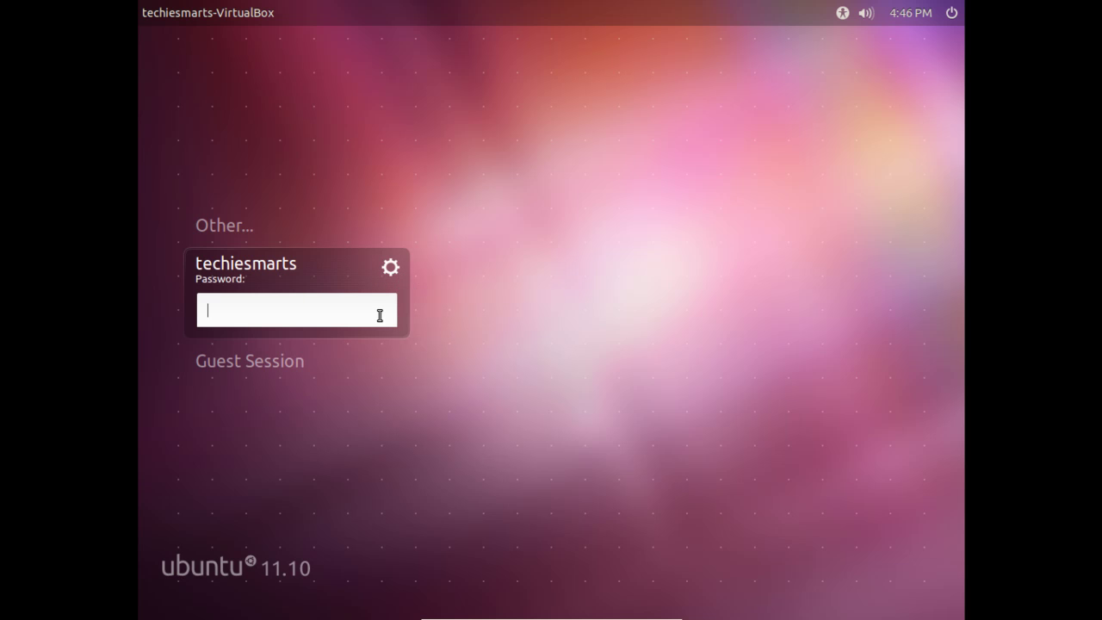
{"action": "type", "text": "******"}
{"action": "key", "text": "Return"}
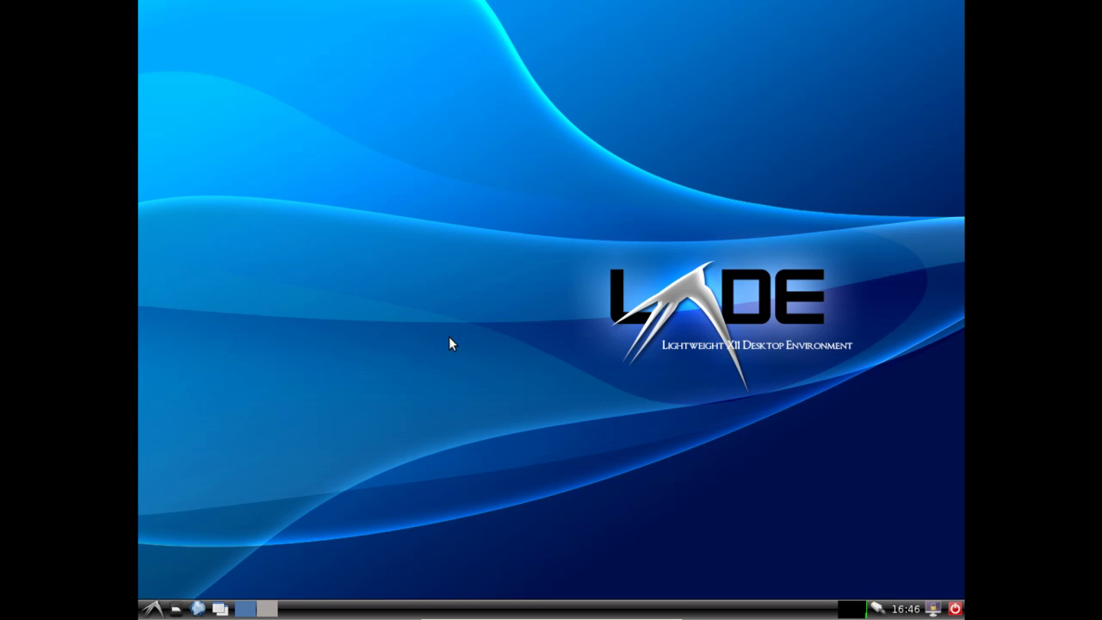
- Set the desktop wallpaper to 74152-212.jpg from Pictures/Wallpapers in Desktop Preferences
{"action": "right_click", "coordinate": [469, 301]}
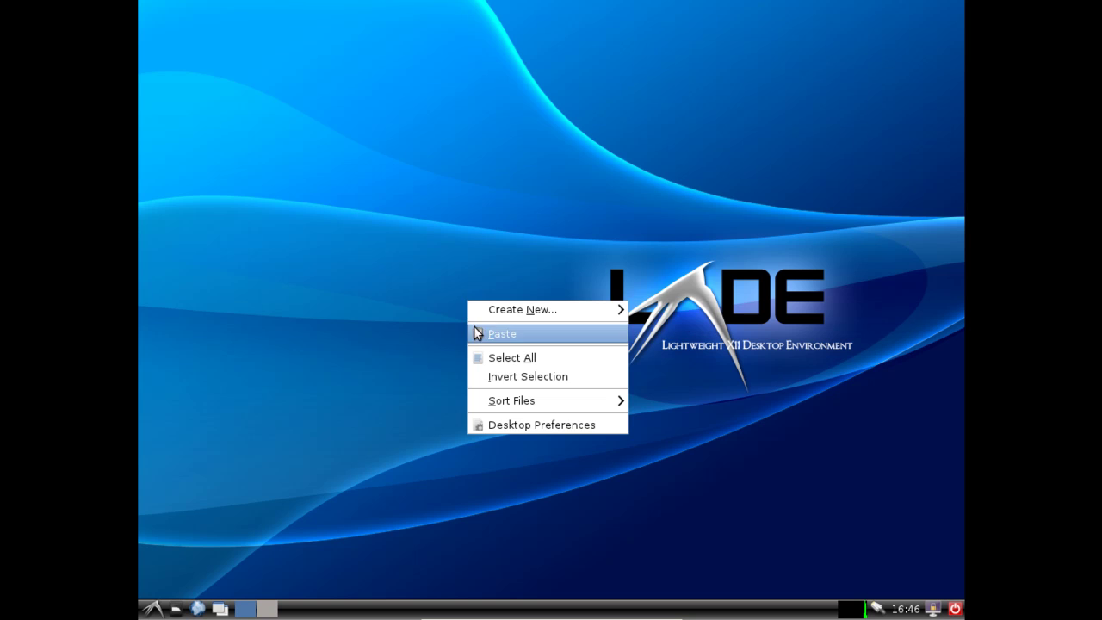
{"action": "left_click", "coordinate": [506, 424]}
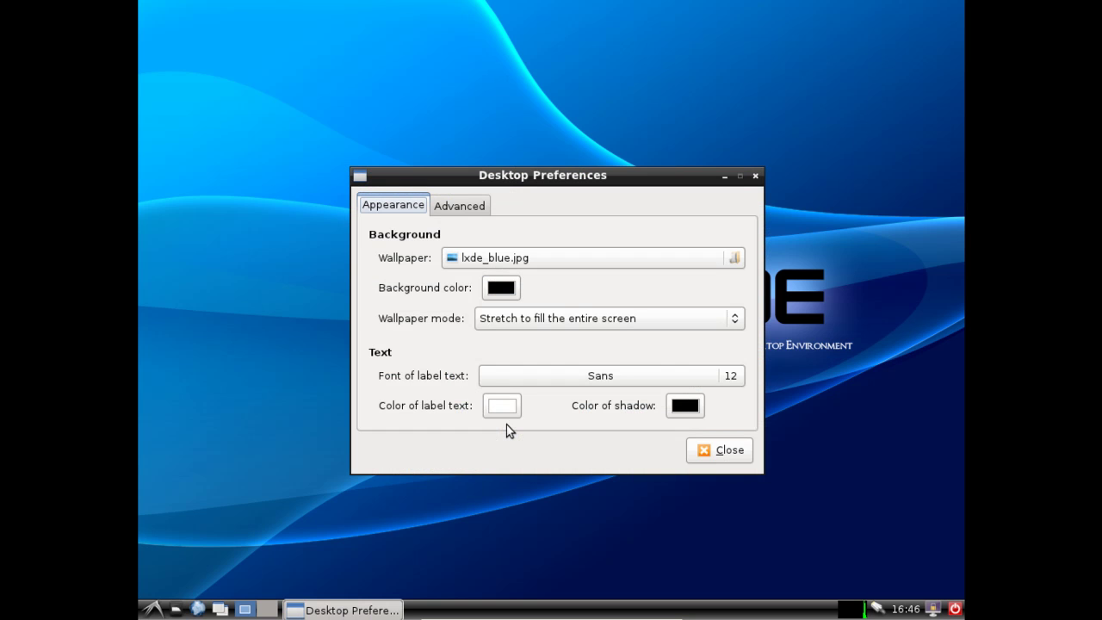
{"action": "left_click", "coordinate": [541, 260]}
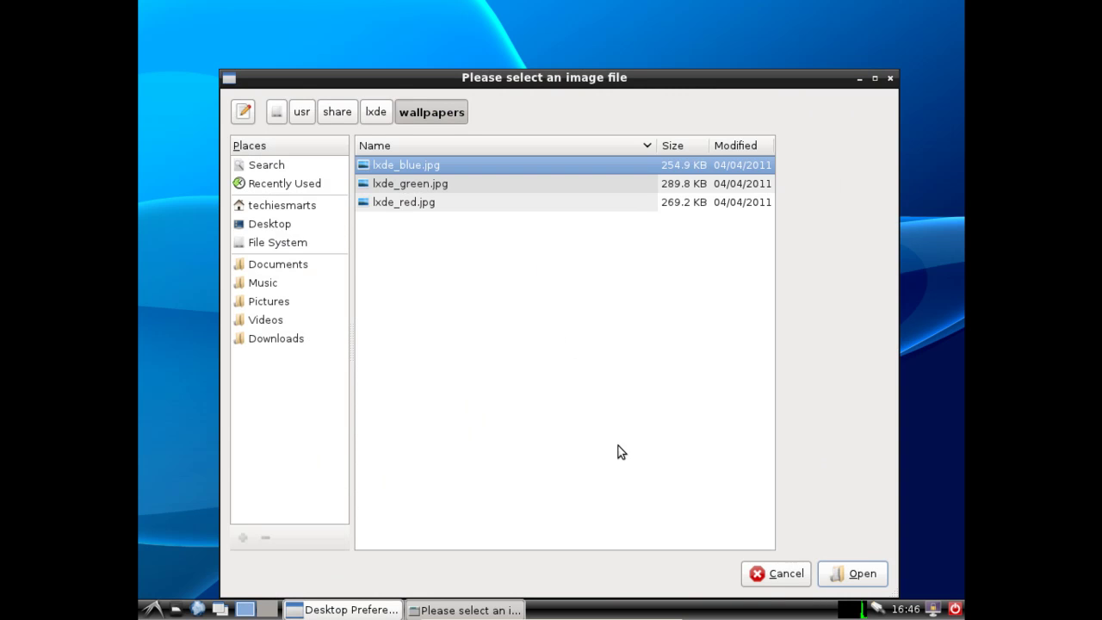
{"action": "left_click", "coordinate": [276, 301]}
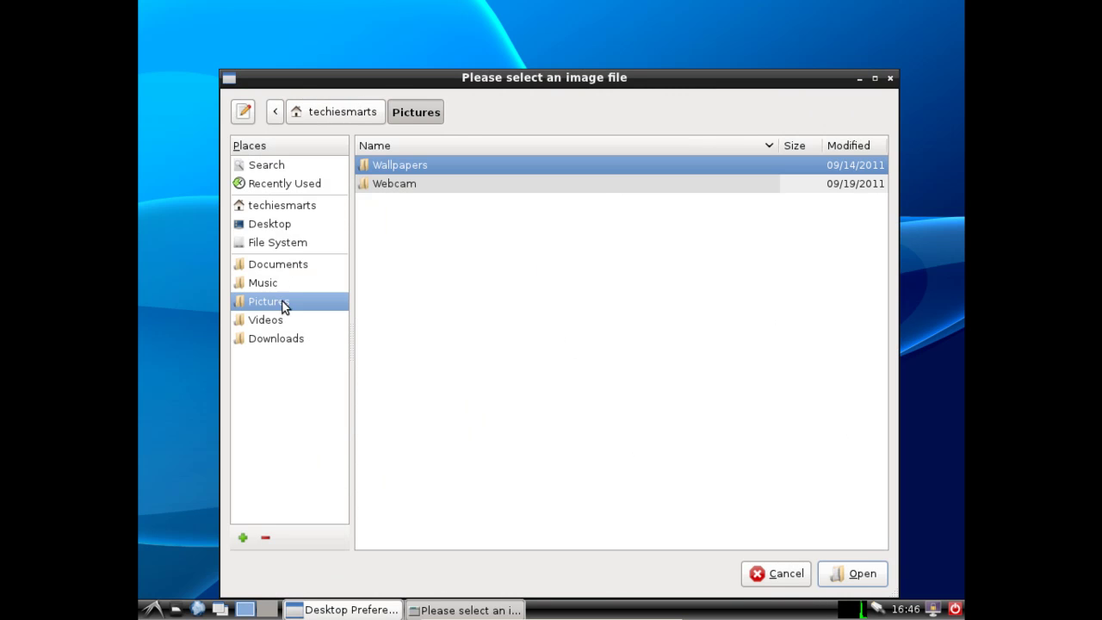
{"action": "double_click", "coordinate": [402, 168]}
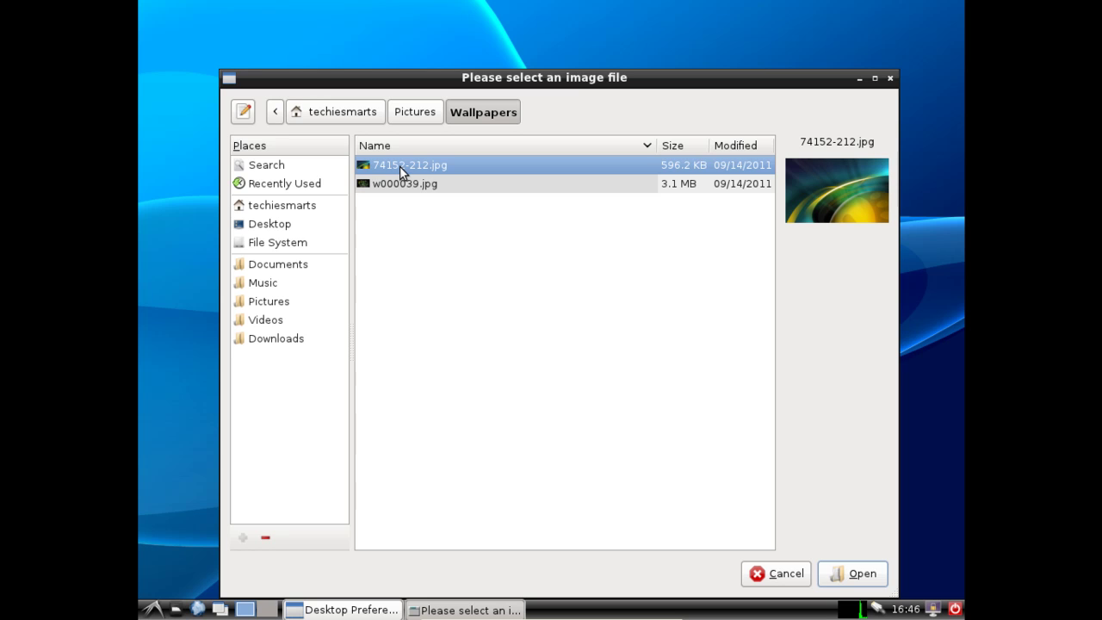
{"action": "double_click", "coordinate": [399, 167]}
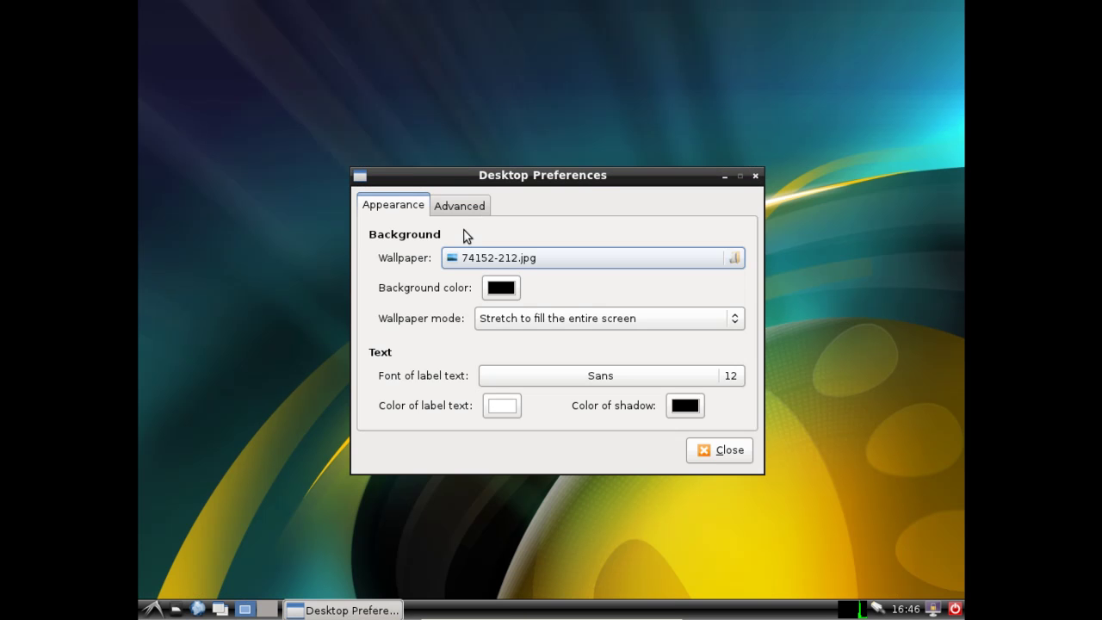
{"action": "left_click", "coordinate": [713, 453]}
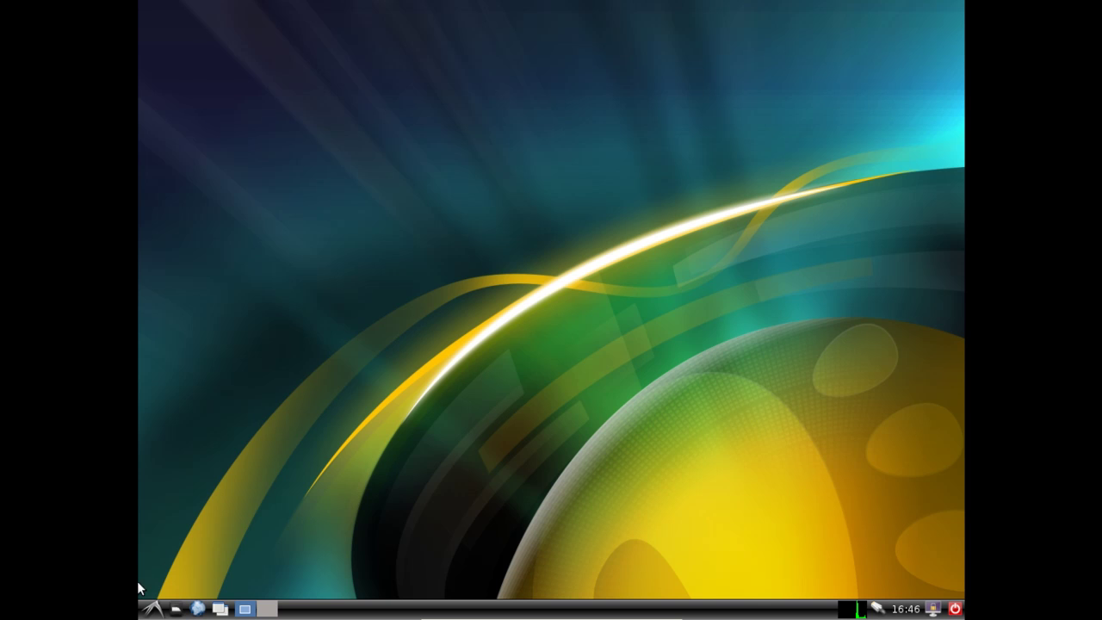
- Browse the LXDE application menu through Accessories, Other, Sound & Video and Wine to Preferences
{"action": "left_click", "coordinate": [152, 609]}
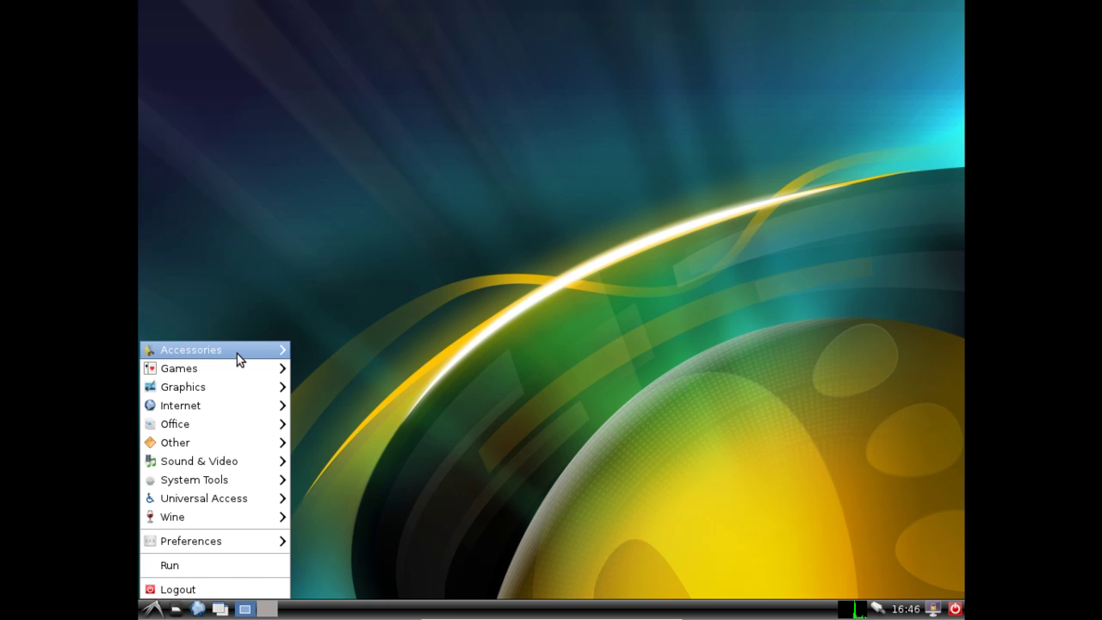
{"action": "mouse_move", "coordinate": [240, 352]}
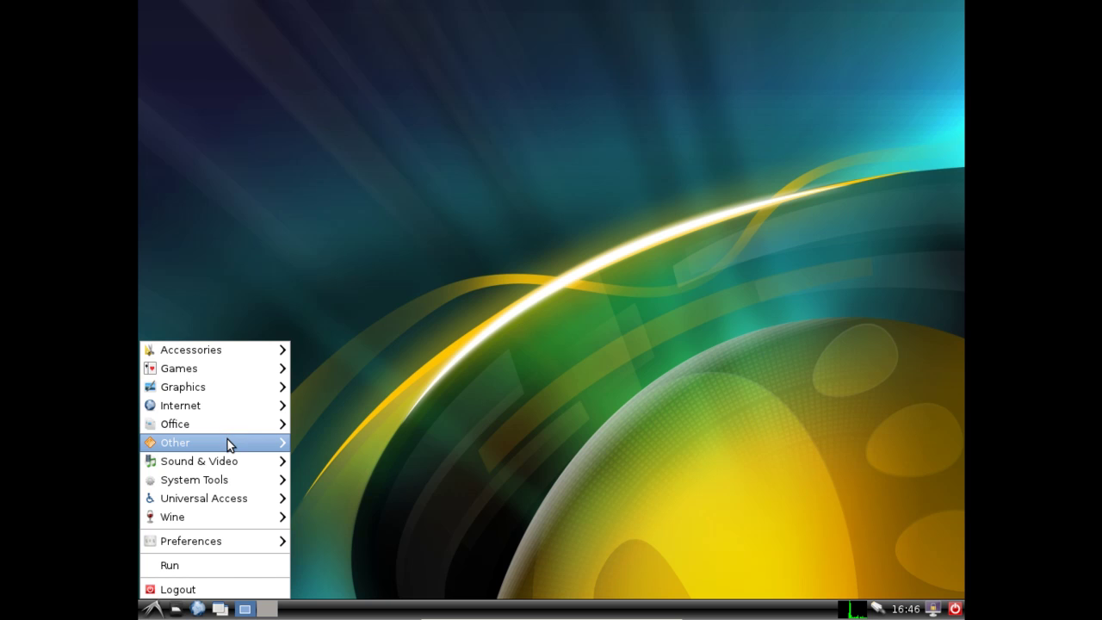
{"action": "mouse_move", "coordinate": [228, 443]}
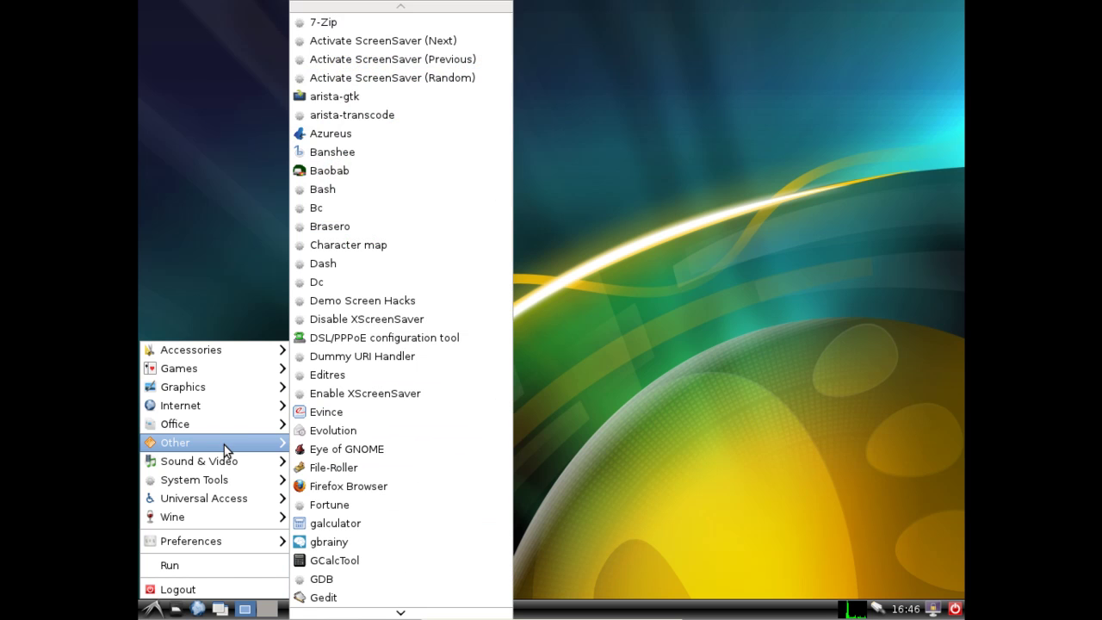
{"action": "mouse_move", "coordinate": [225, 468]}
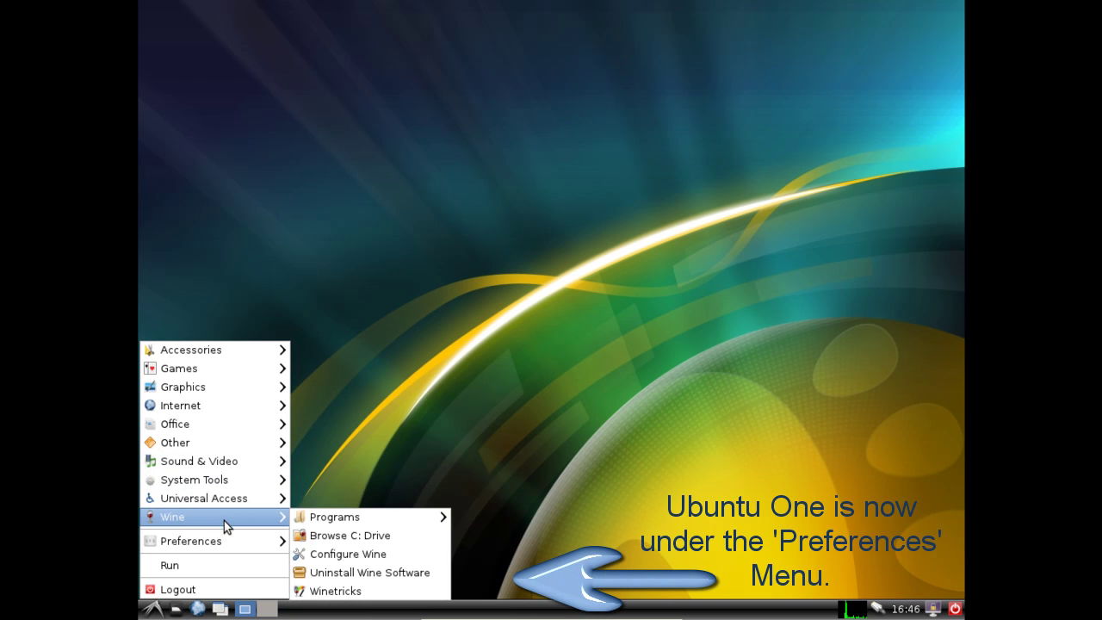
{"action": "mouse_move", "coordinate": [223, 538]}
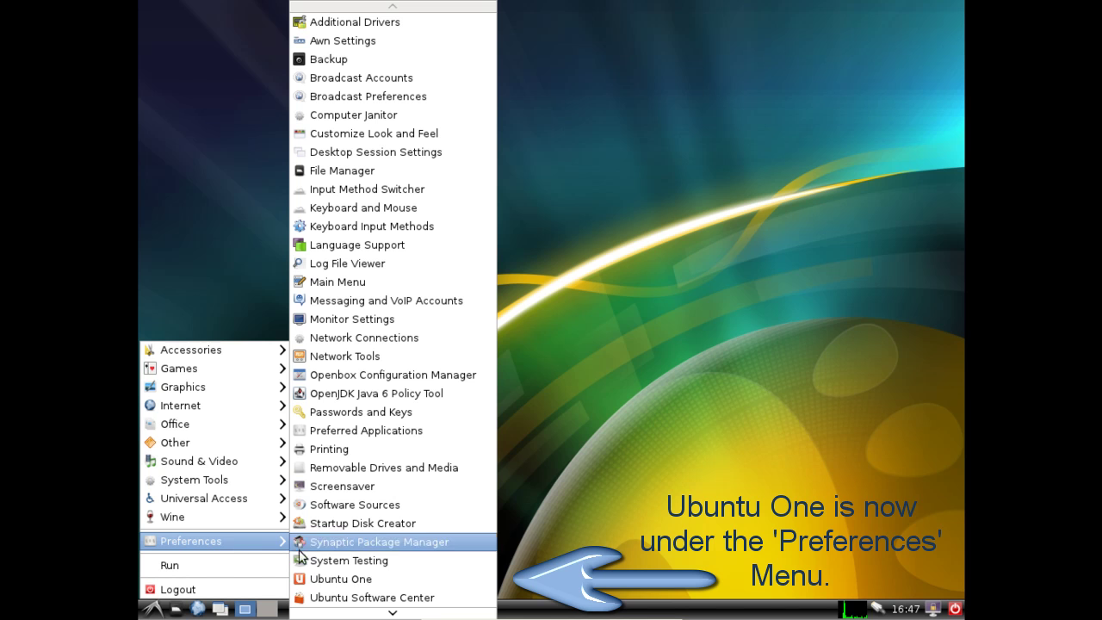
- Launch Ubuntu Software Center from the Preferences menu, then close it with File > Close
{"action": "left_click", "coordinate": [348, 600]}
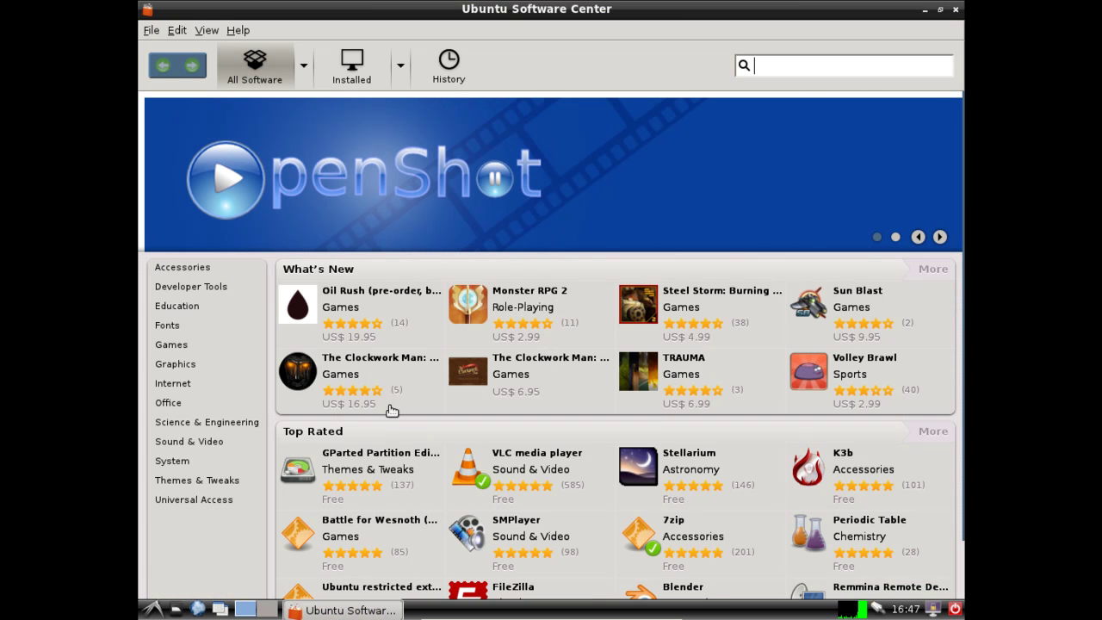
{"action": "left_click", "coordinate": [151, 30]}
{"action": "left_click", "coordinate": [177, 129]}
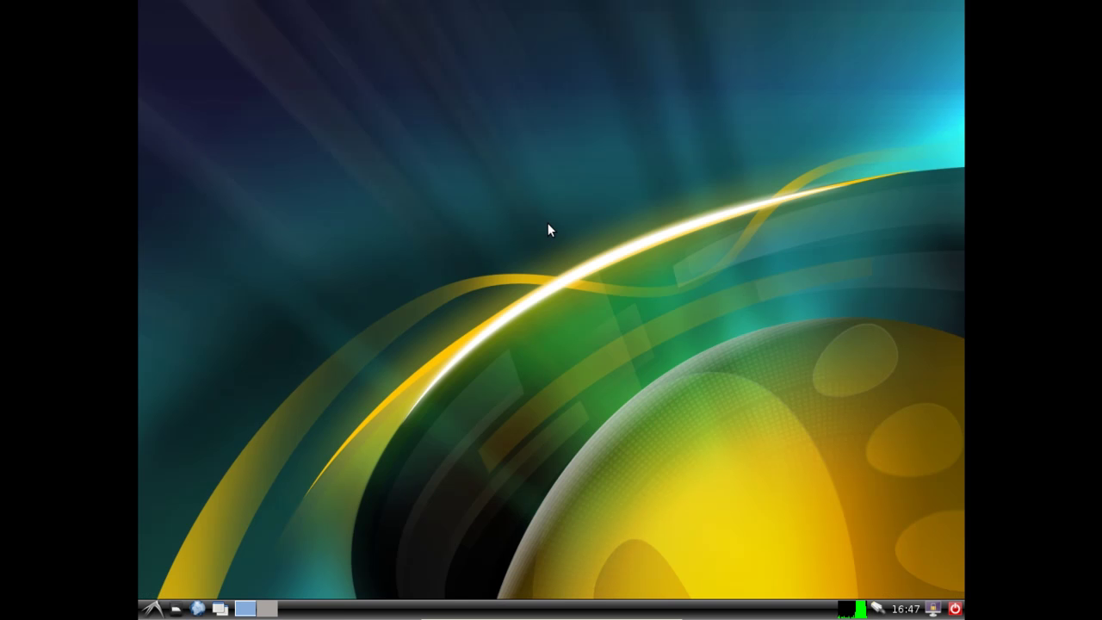
- Log out of LXDE, choose the Ubuntu session, and enter the account password
{"action": "left_click", "coordinate": [952, 608]}
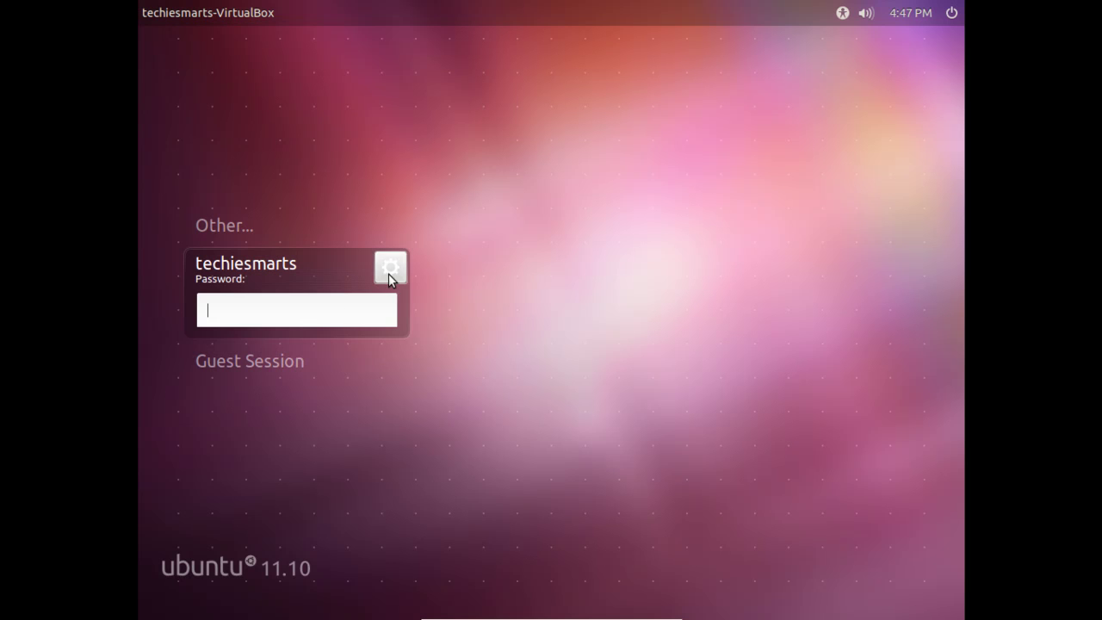
{"action": "left_click", "coordinate": [391, 269]}
{"action": "left_click", "coordinate": [416, 389]}
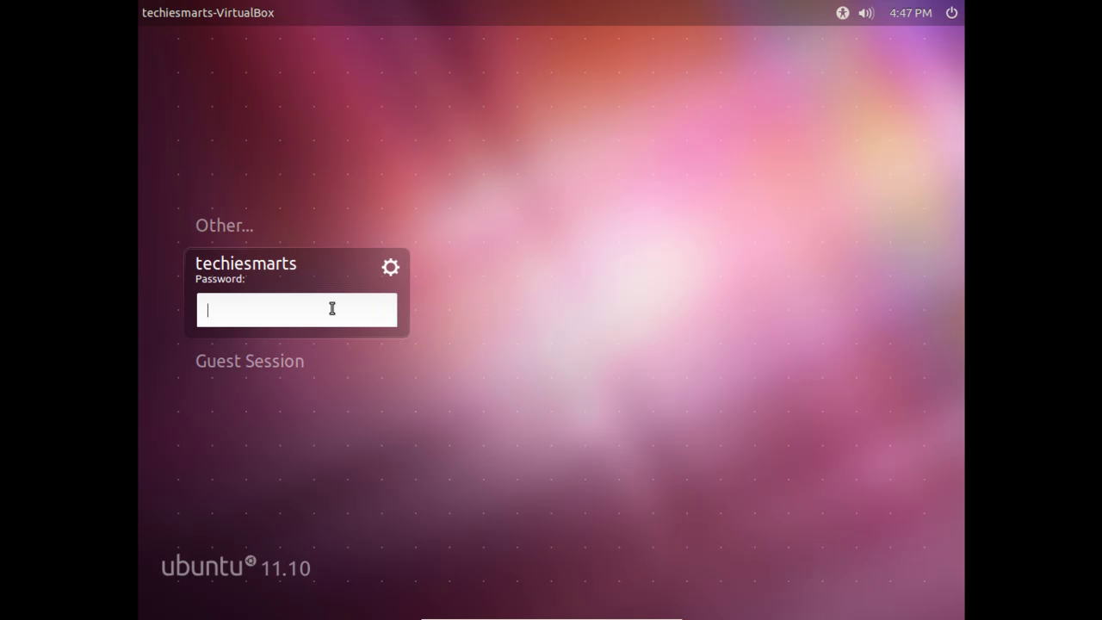
{"action": "type", "text": "******"}
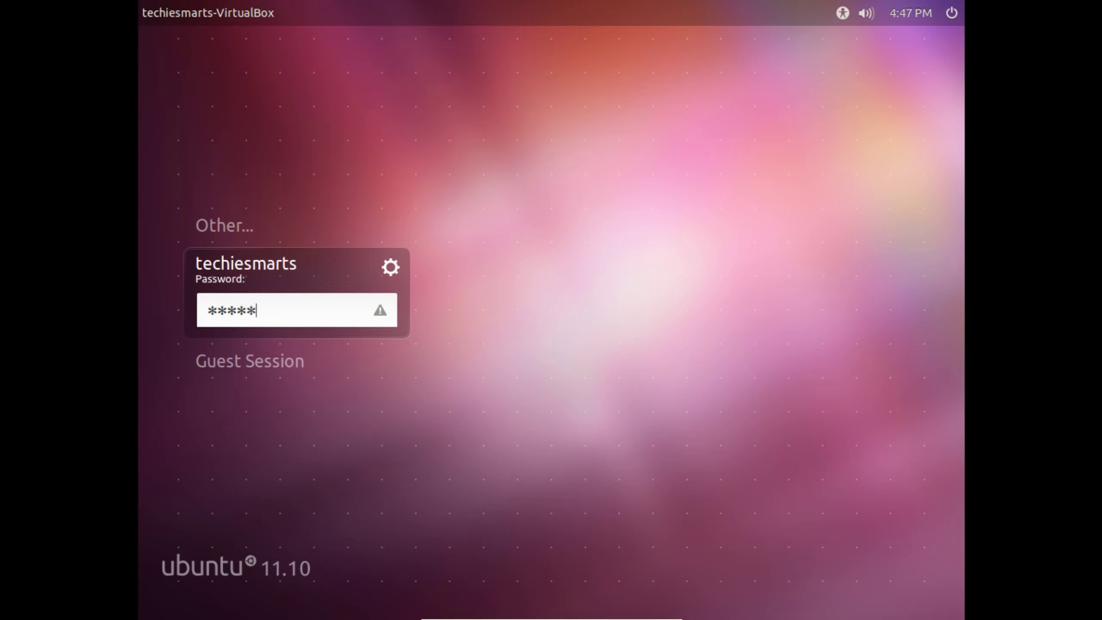